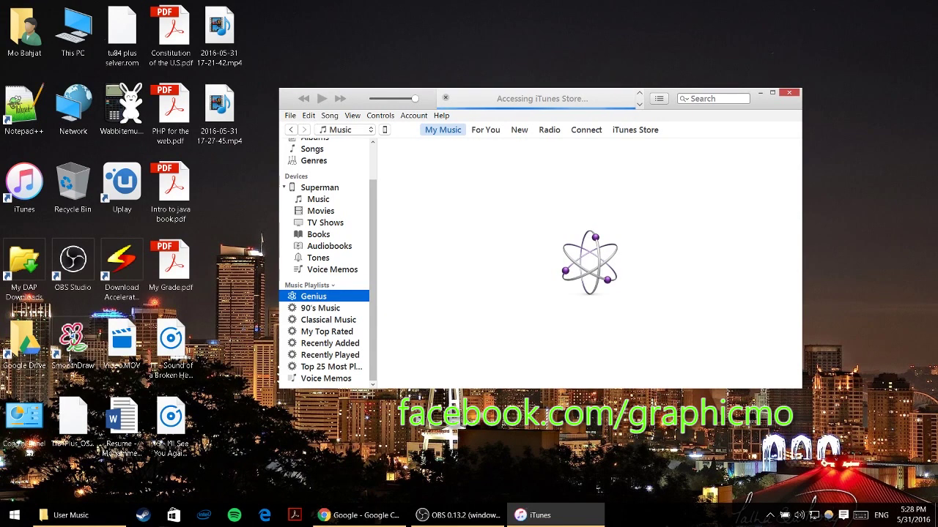
- Check the media kind list and keep the library showing Music
mouse_move(359, 515)
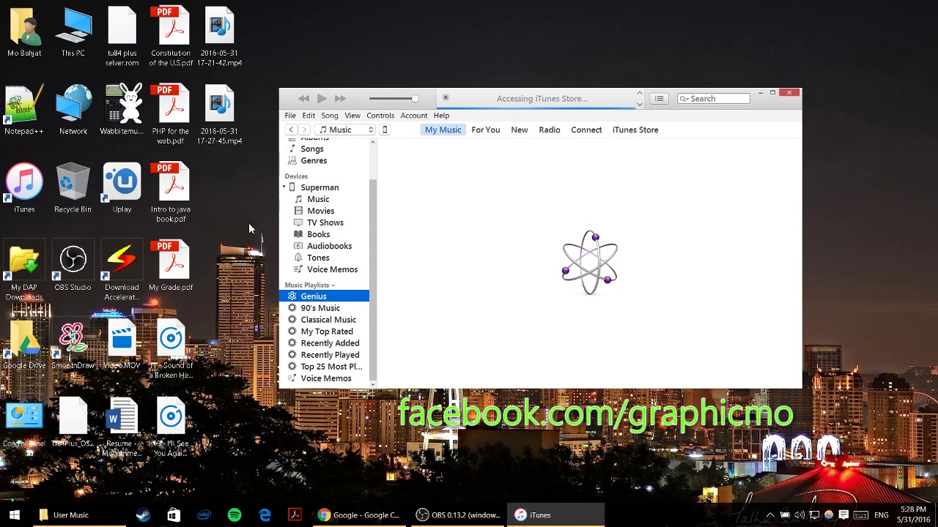
scroll(371, 224, "up", 2)
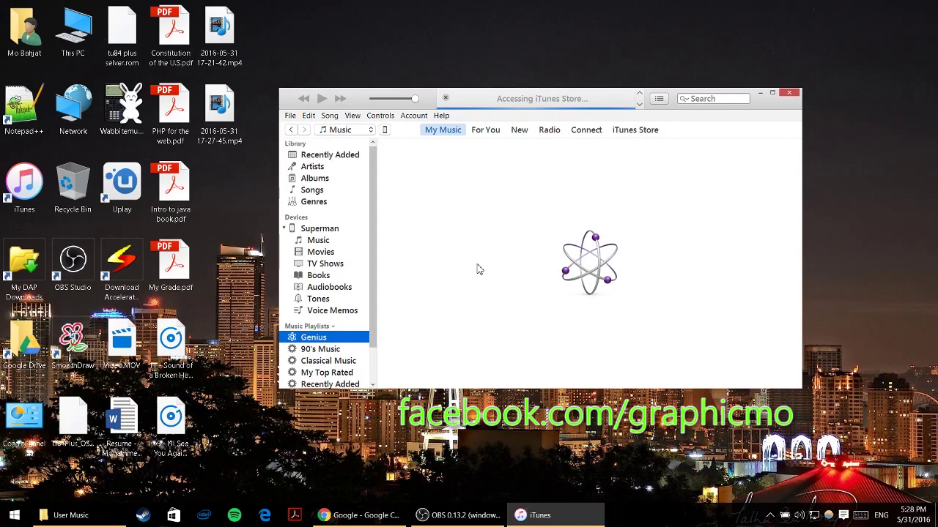
left_click(351, 132)
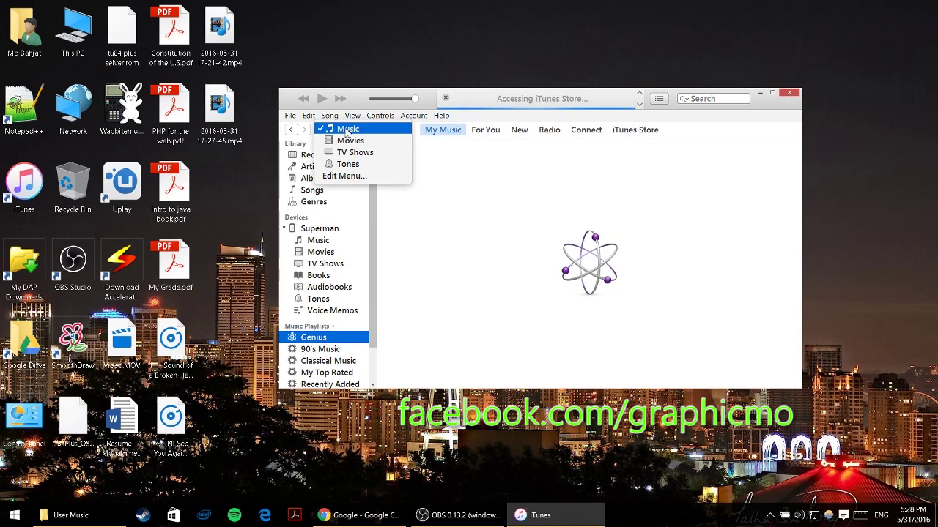
left_click(323, 131)
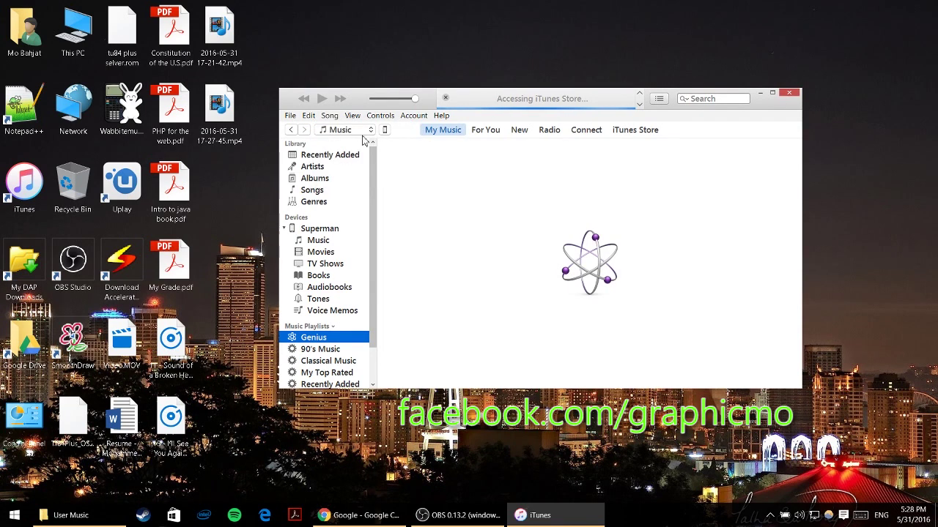
left_click(349, 132)
left_click(349, 129)
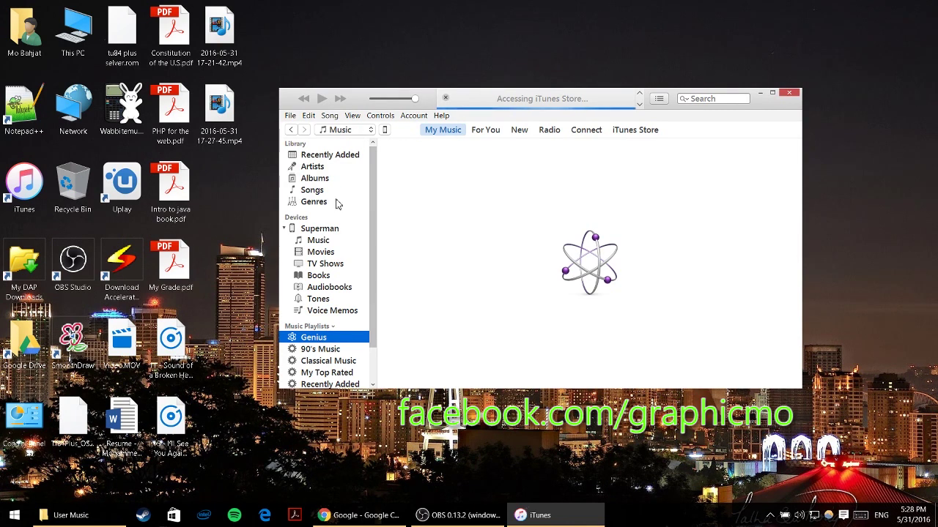
scroll(336, 240, "down", 1)
scroll(354, 258, "up", 1)
scroll(354, 260, "down", 1)
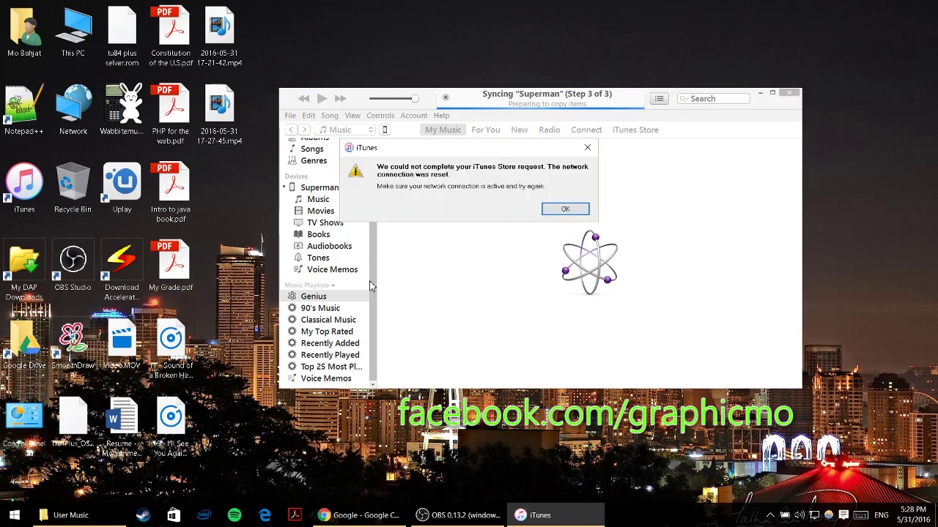
- Dismiss the network error and add a new empty playlist named 'My Music'
left_click(564, 209)
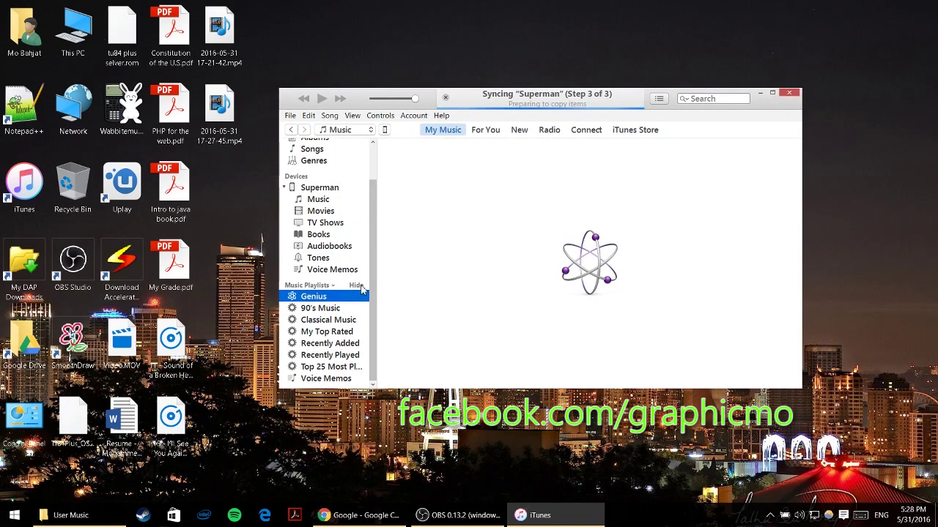
left_click(357, 286)
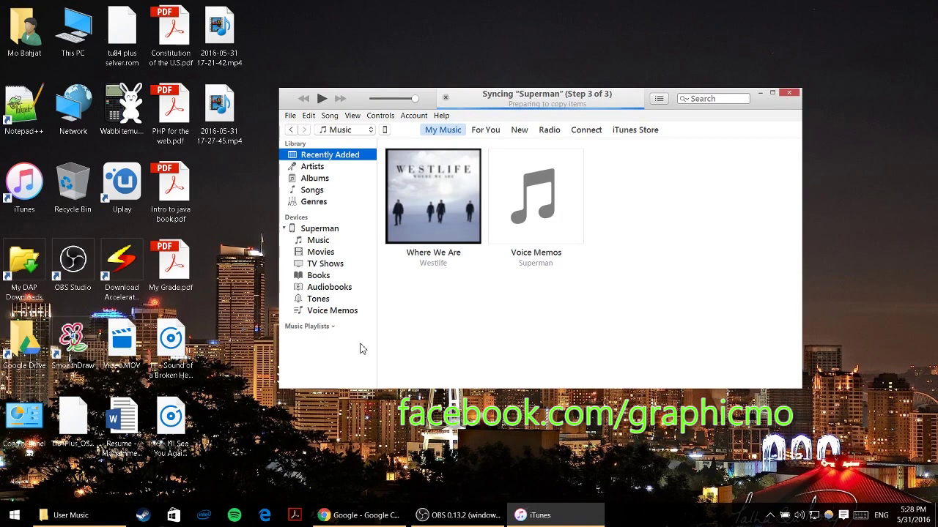
right_click(304, 354)
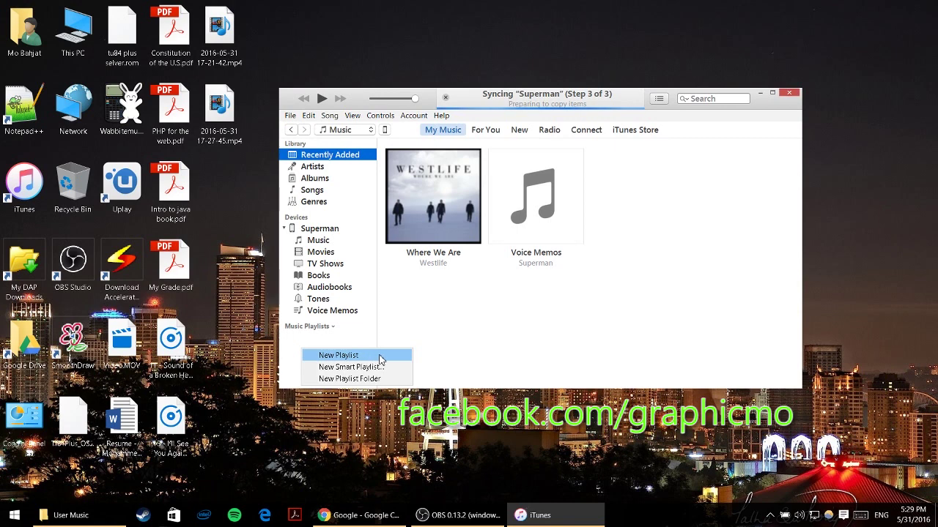
left_click(378, 359)
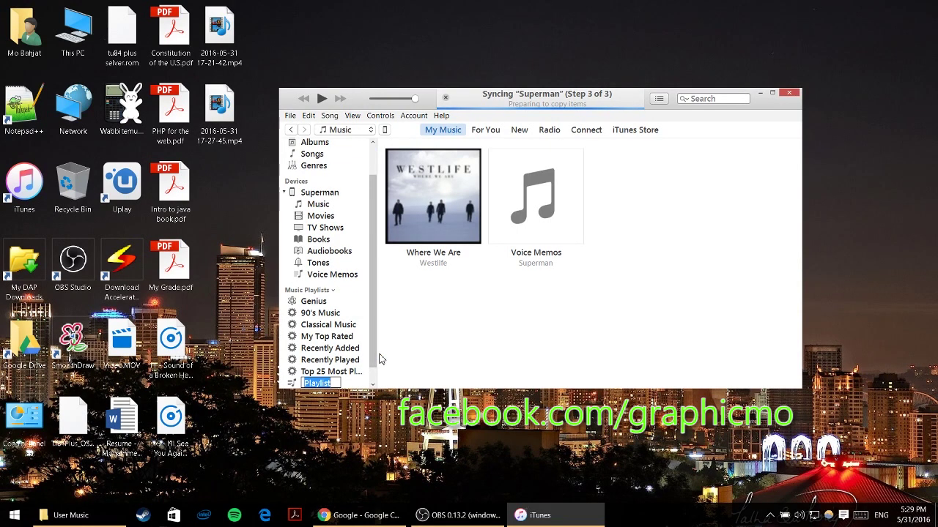
key("BackSpace")
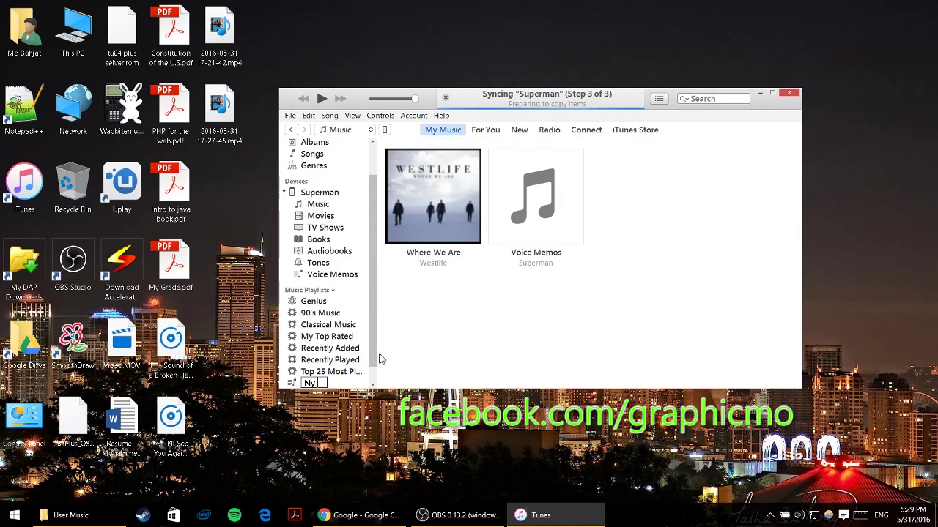
type("My Music")
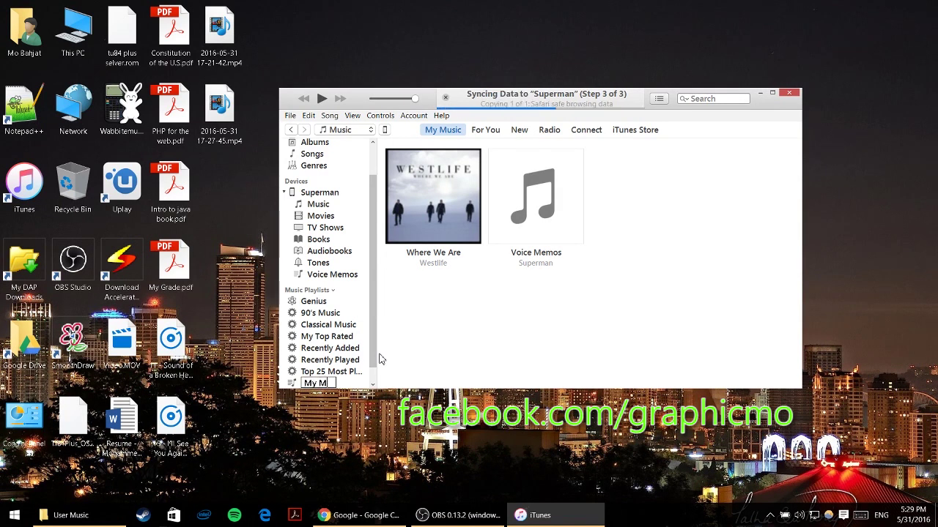
key("Return")
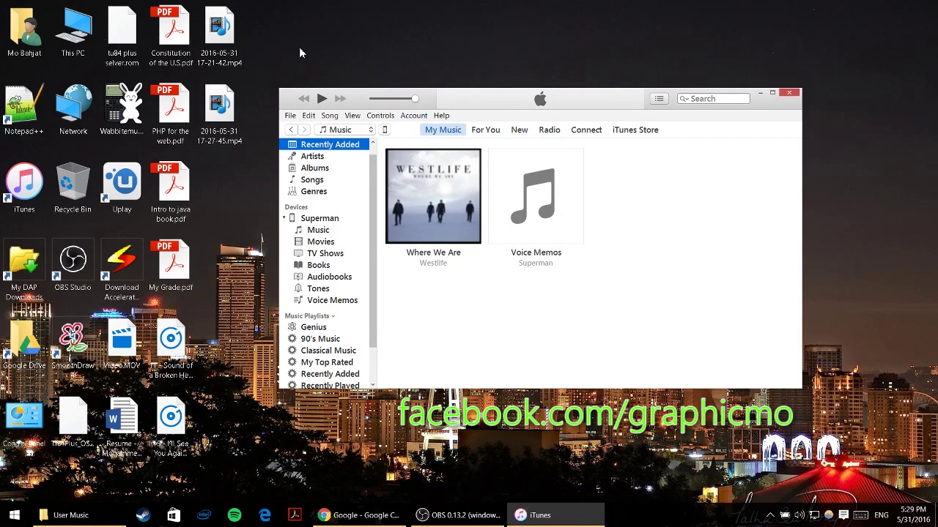
- Select the My Music playlist and drag both Westlife MP3 files from the desktop into it
scroll(348, 314, "down", 2)
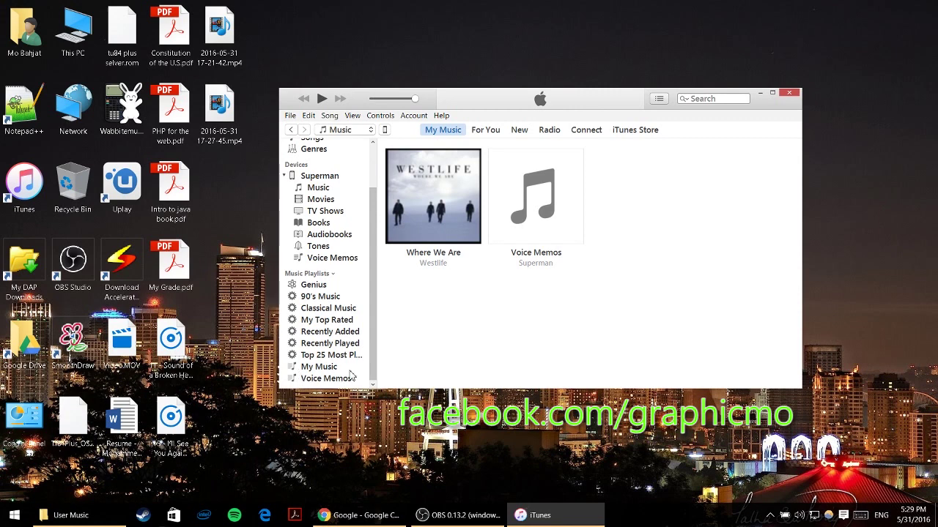
left_click(310, 370)
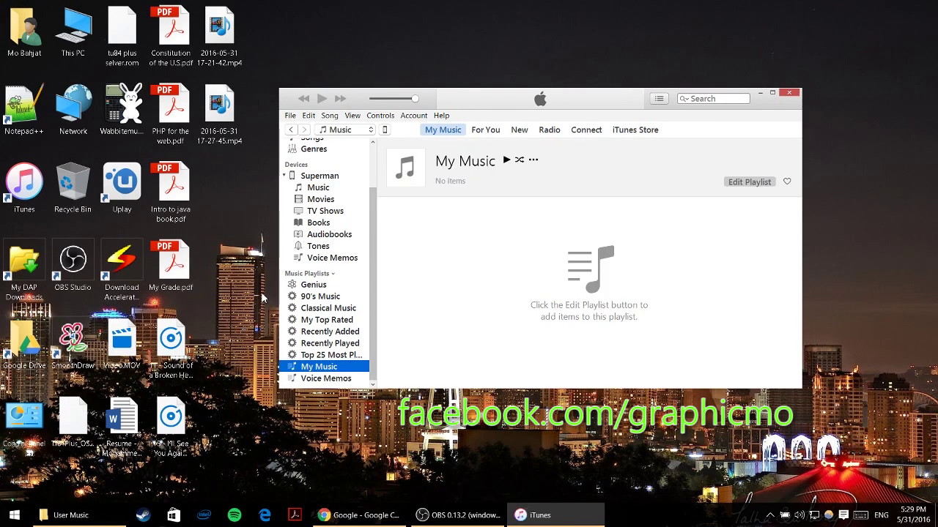
mouse_move(199, 362)
left_mouse_down()
mouse_move(211, 322)
mouse_move(178, 469)
left_mouse_up()
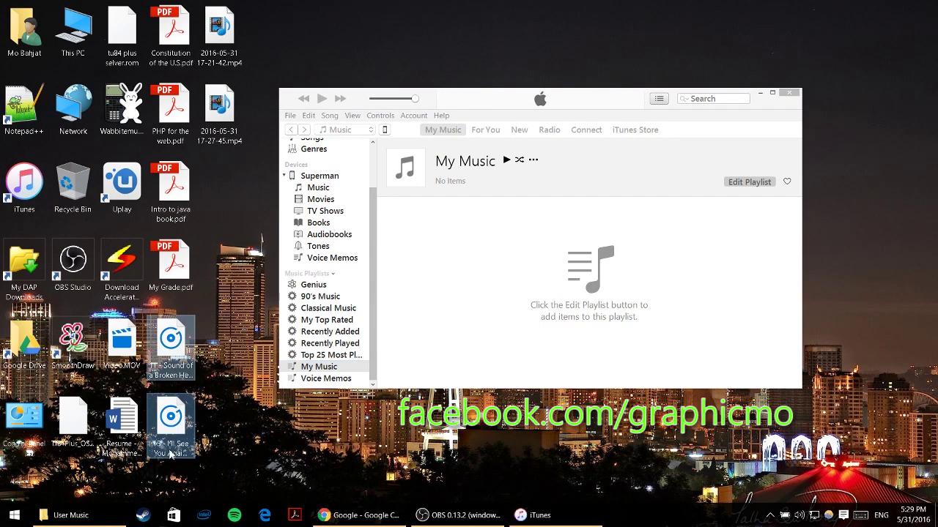
mouse_move(170, 454)
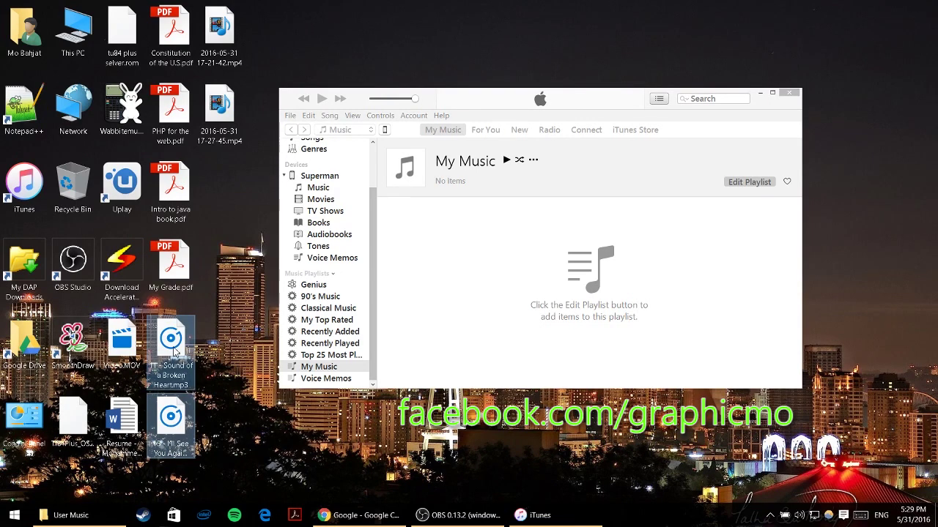
left_click_drag(174, 352, 557, 260)
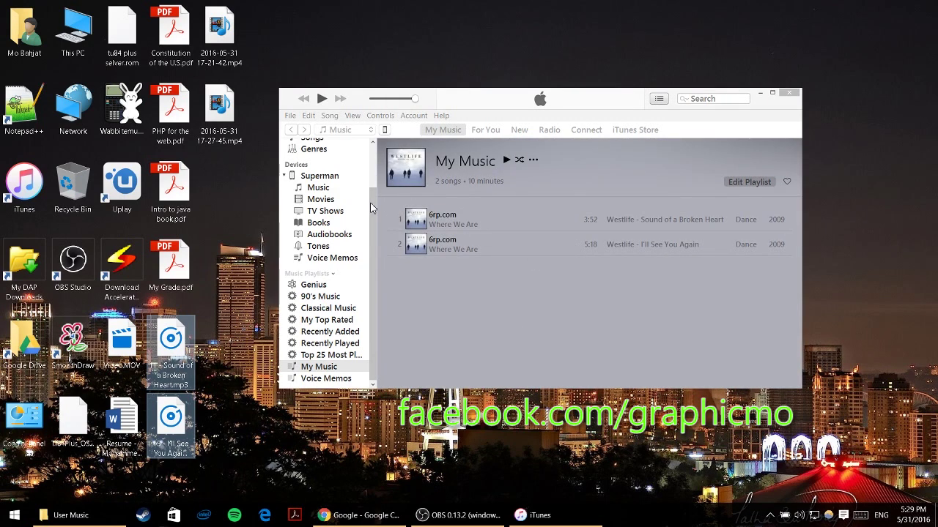
- Open the Superman iPhone's Summary page and scroll down to its Backups section
left_click(385, 131)
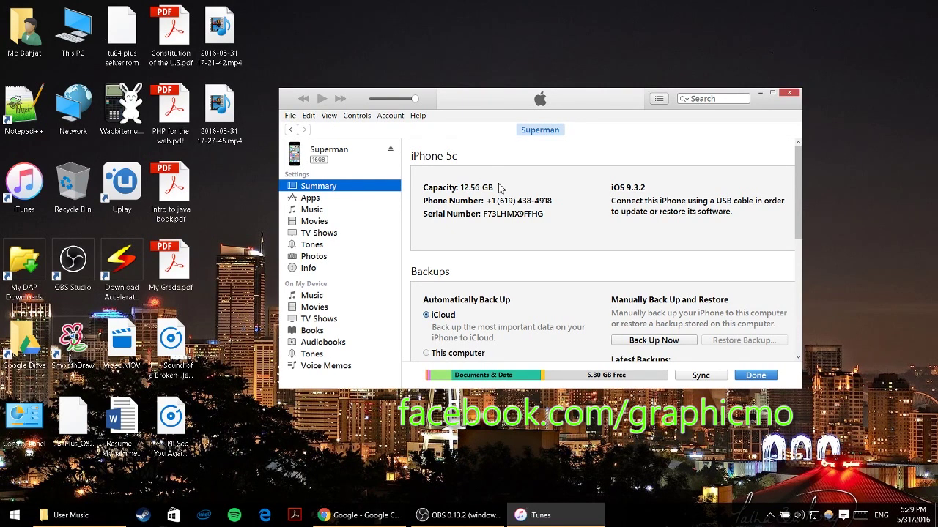
scroll(500, 195, "down", 3)
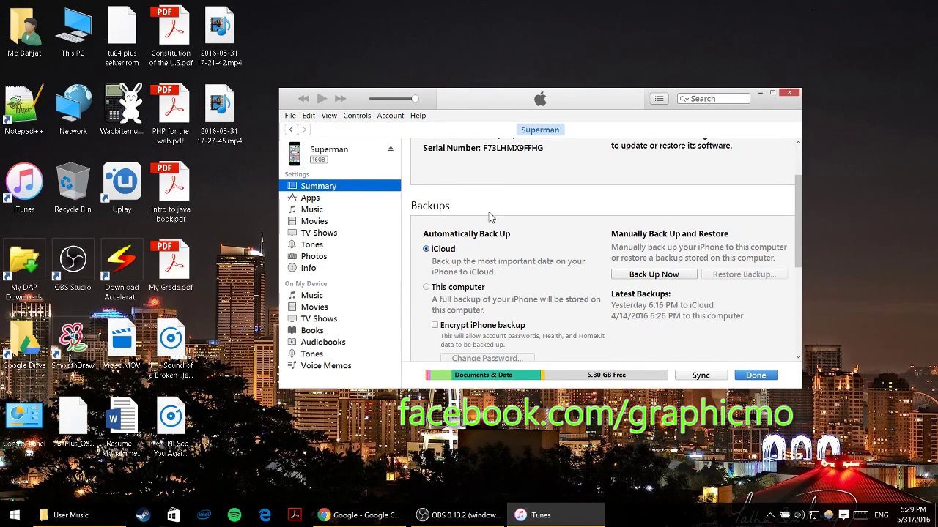
scroll(663, 281, "down", 1)
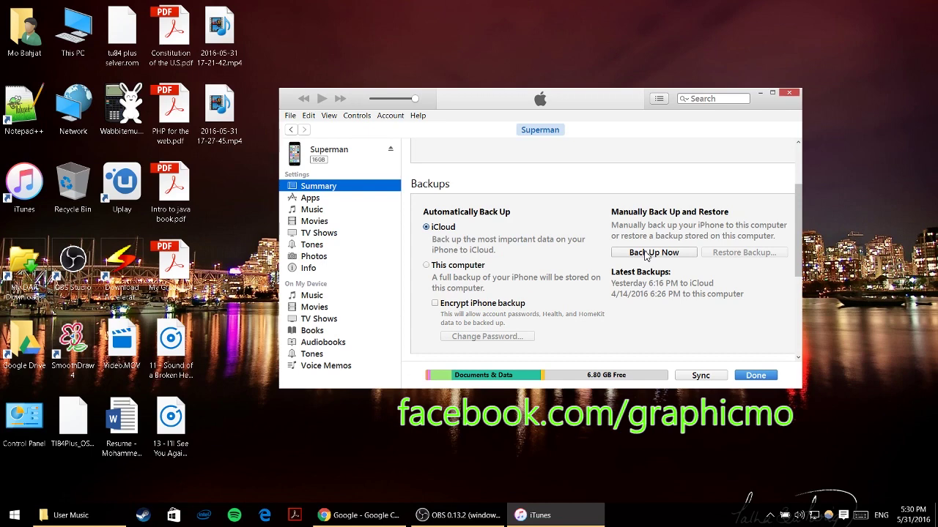
- Scroll to the Options section of the Superman summary, then leave it with Done
scroll(580, 260, "down", 1)
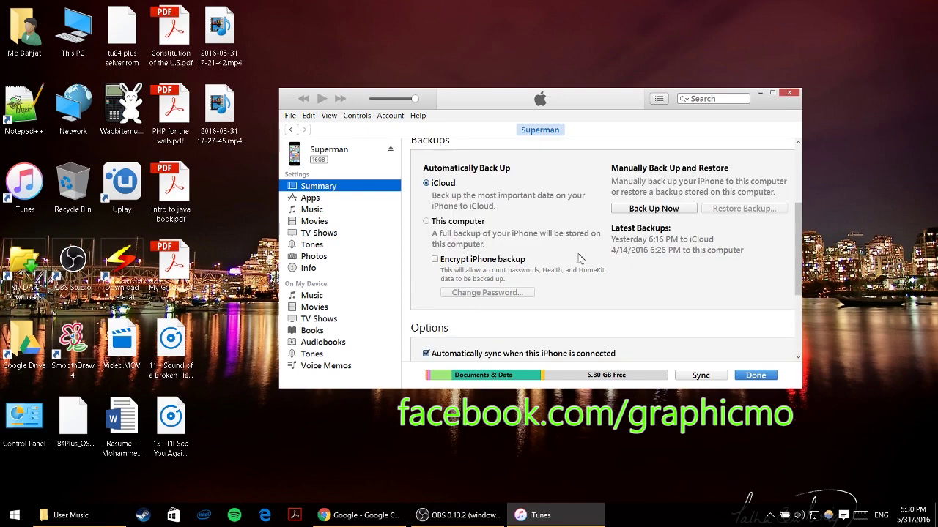
scroll(580, 259, "down", 3)
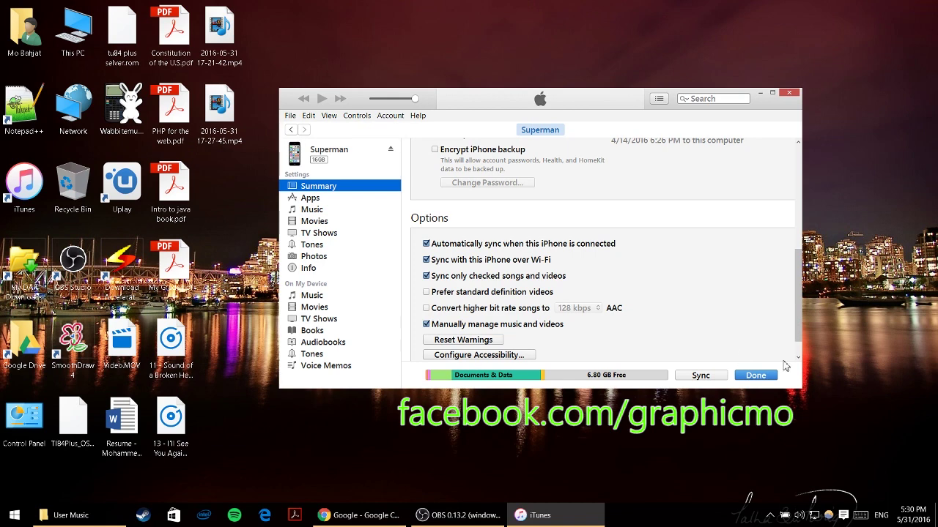
left_click(759, 378)
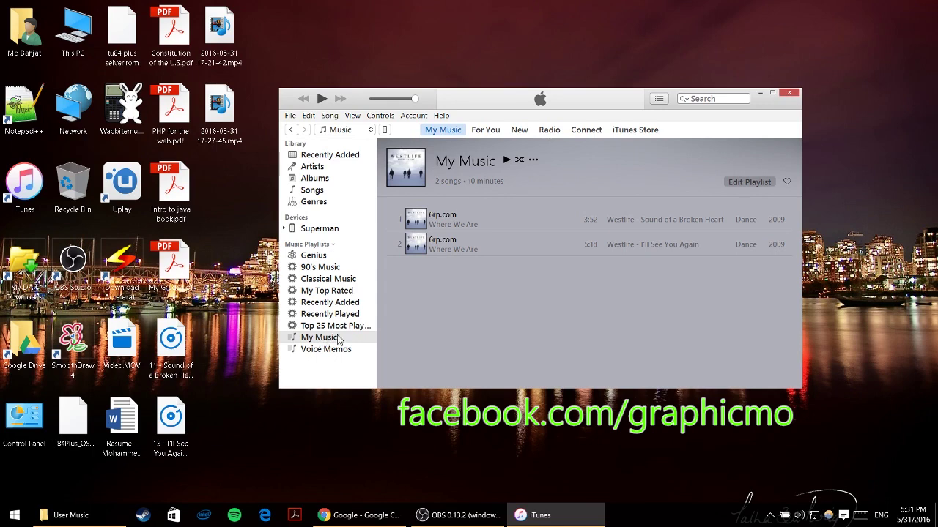
- Drag the My Music playlist onto the Superman iPhone under Devices
left_click_drag(337, 336, 328, 230)
mouse_move(345, 338)
left_mouse_down()
mouse_move(330, 233)
mouse_move(341, 232)
left_mouse_up()
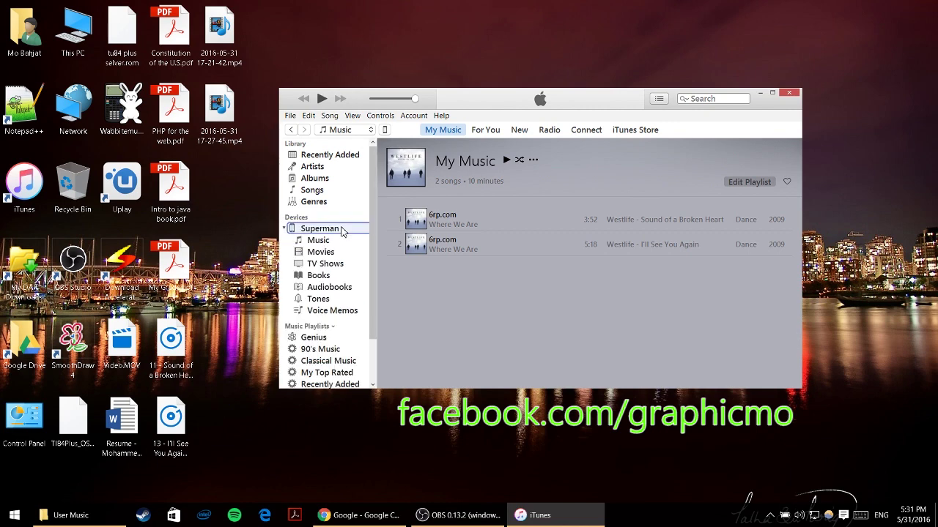